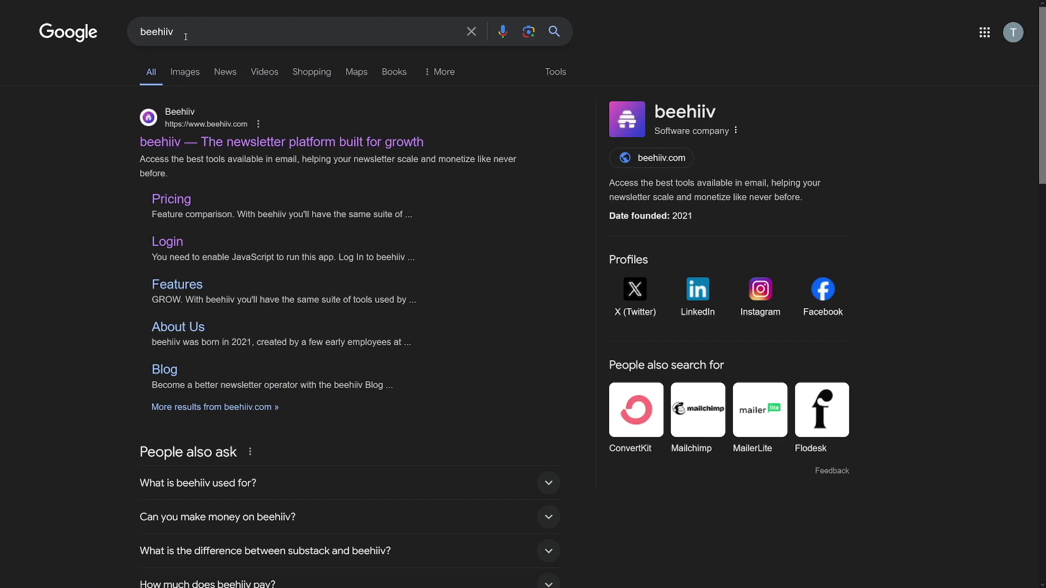
# Step: Select and then deselect the 'beehiiv' query in the Google search box
pyautogui.doubleClick(185, 37)
pyautogui.click(194, 36)
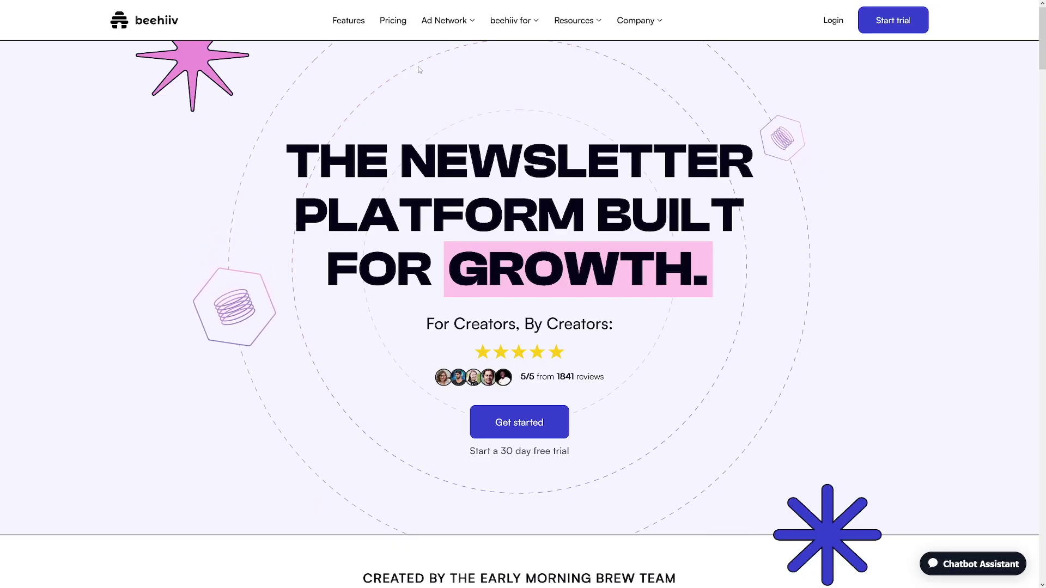
# Step: Open beehiiv Pricing and highlight the Launch plan's 'Up to 2,500 Subscribers' limit
pyautogui.click(393, 21)
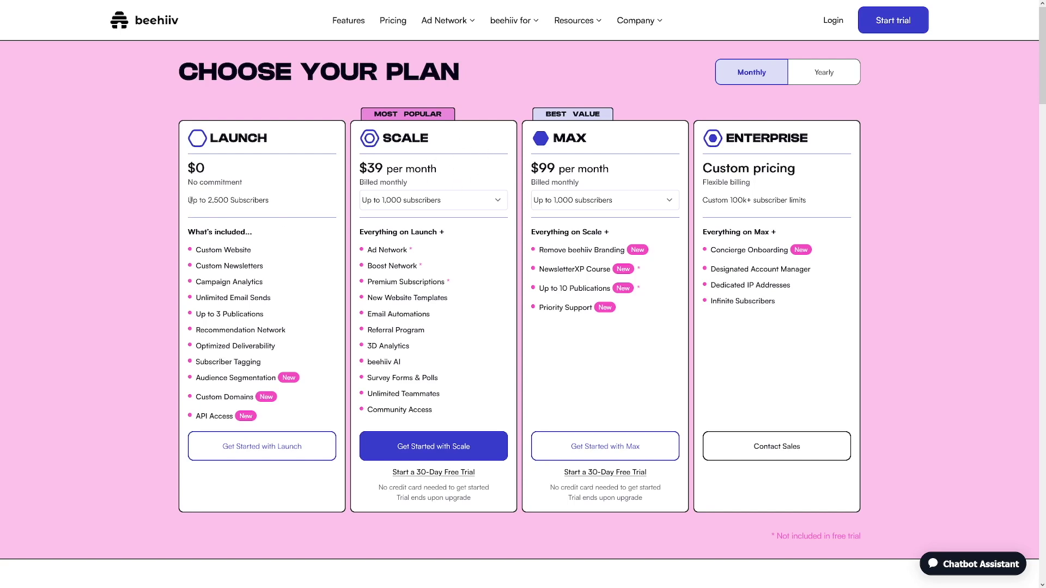
pyautogui.moveTo(189, 200); pyautogui.dragTo(270, 205)
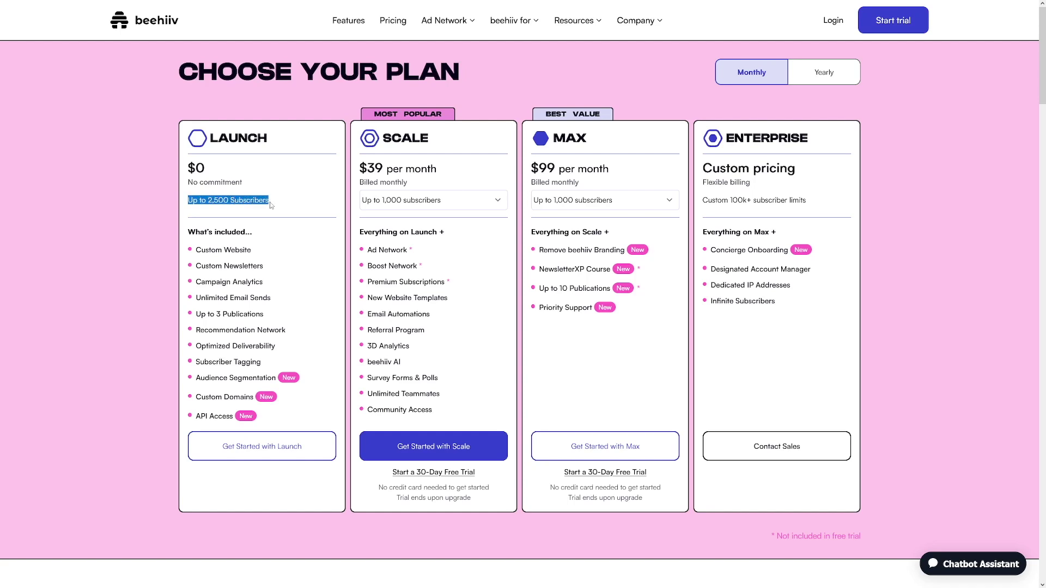
pyautogui.click(251, 192)
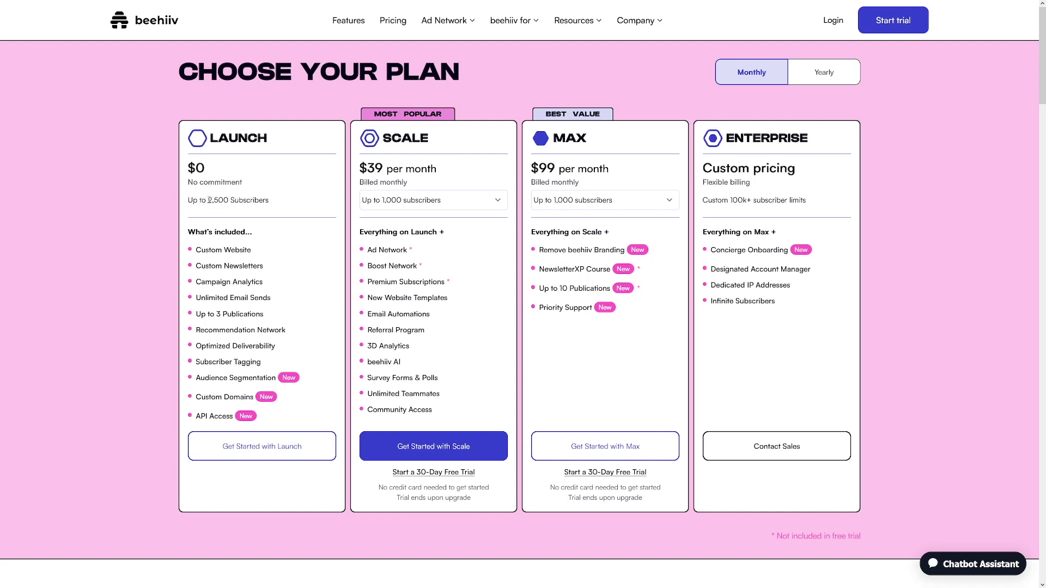
pyautogui.moveTo(220, 200); pyautogui.dragTo(271, 204)
pyautogui.click(273, 206)
pyautogui.moveTo(210, 200); pyautogui.dragTo(272, 204)
pyautogui.click(276, 223)
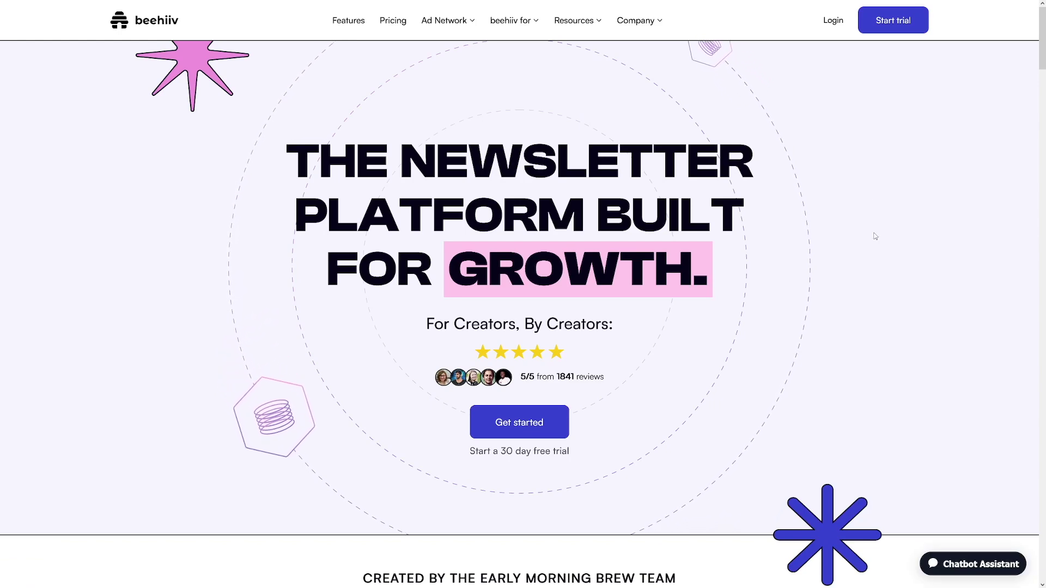
# Step: Autoscroll down the homepage and follow 'Start 30 day free trial' to the plans page
pyautogui.middleClick(1027, 36)
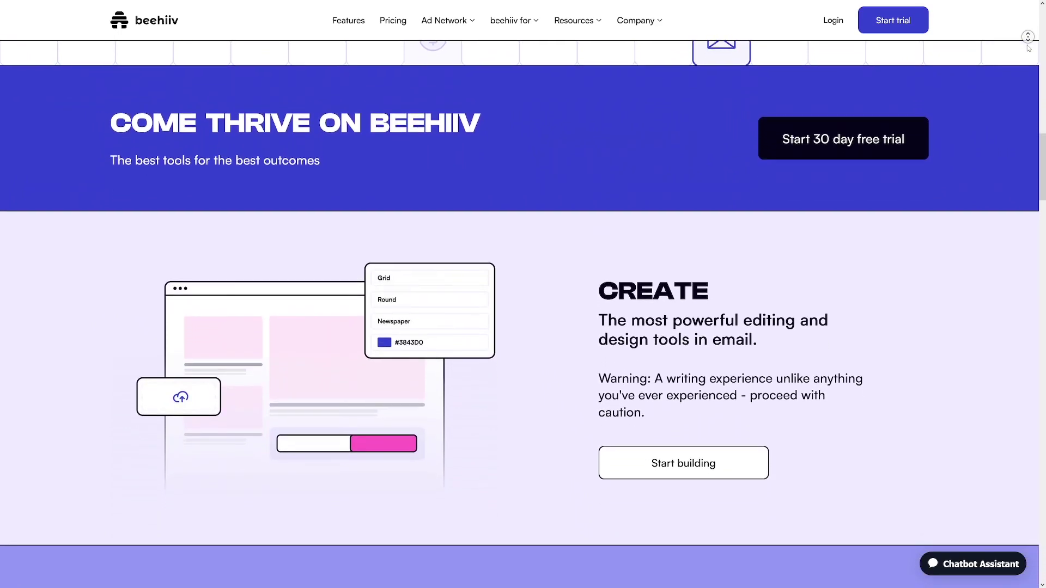
pyautogui.middleClick(1029, 48)
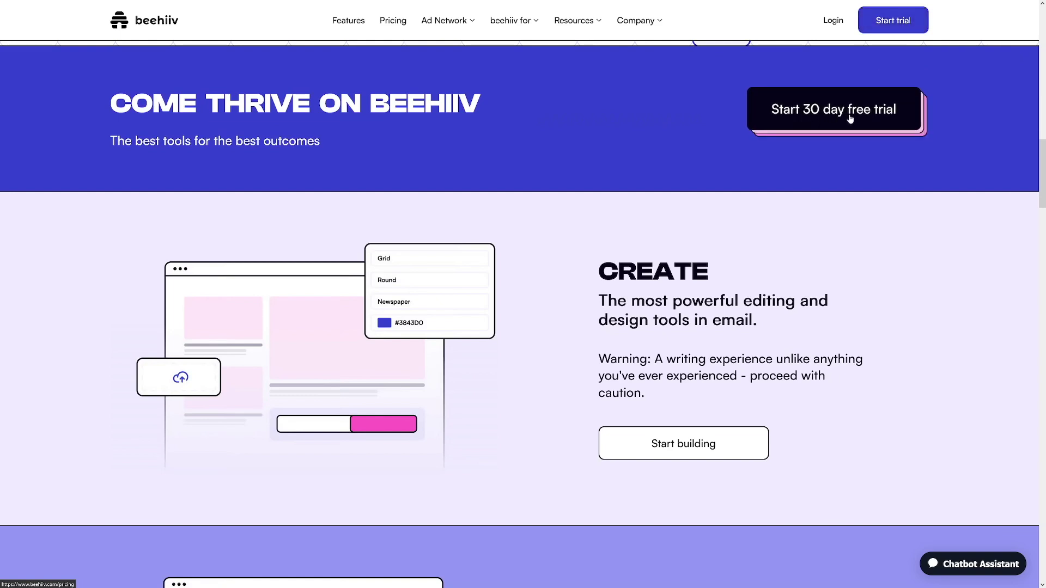
pyautogui.click(832, 117)
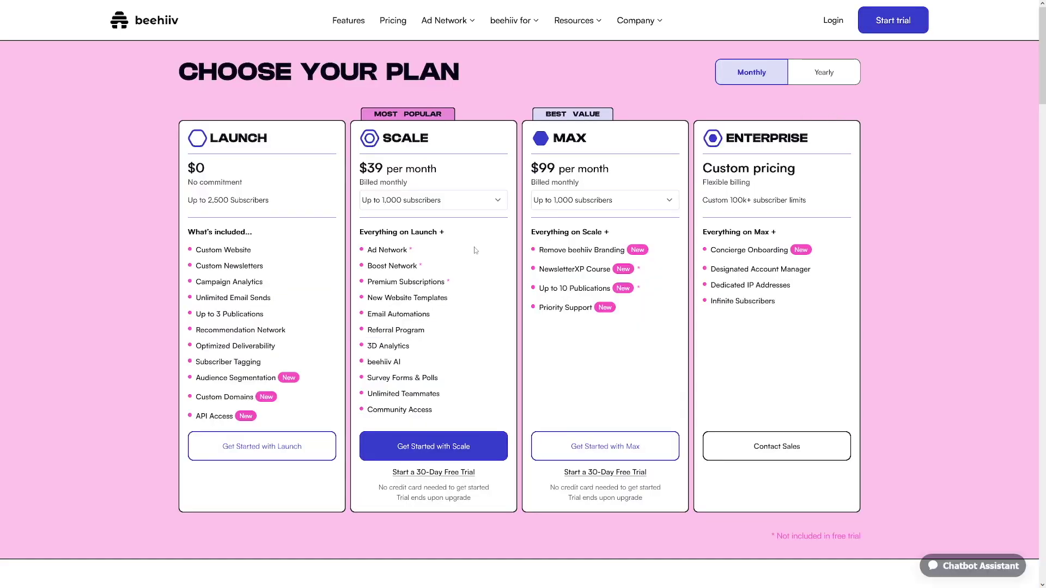
# Step: Log in with the autofilled credentials and expand the sidebar to show section names
pyautogui.click(273, 446)
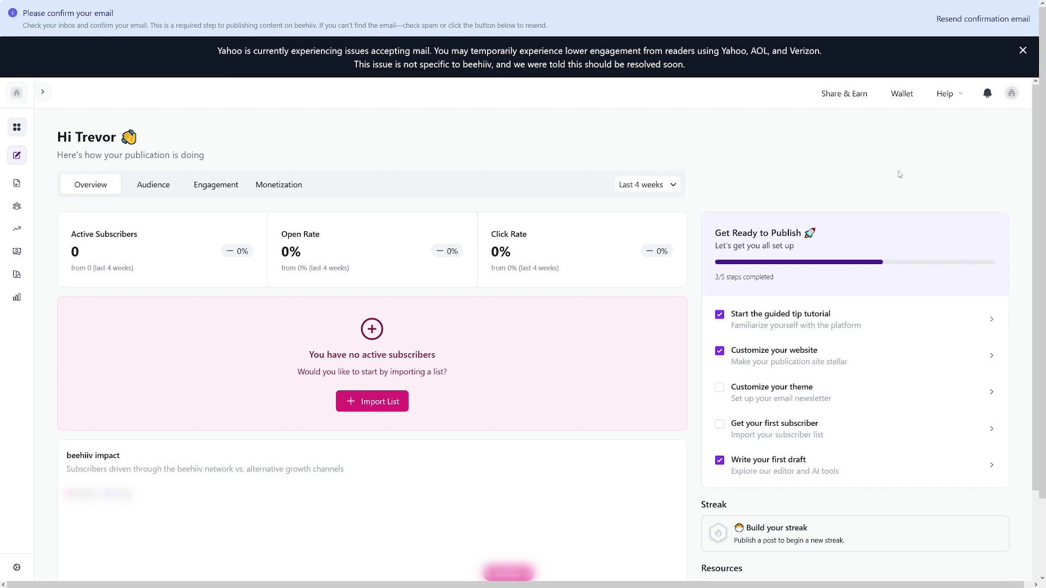
pyautogui.click(41, 93)
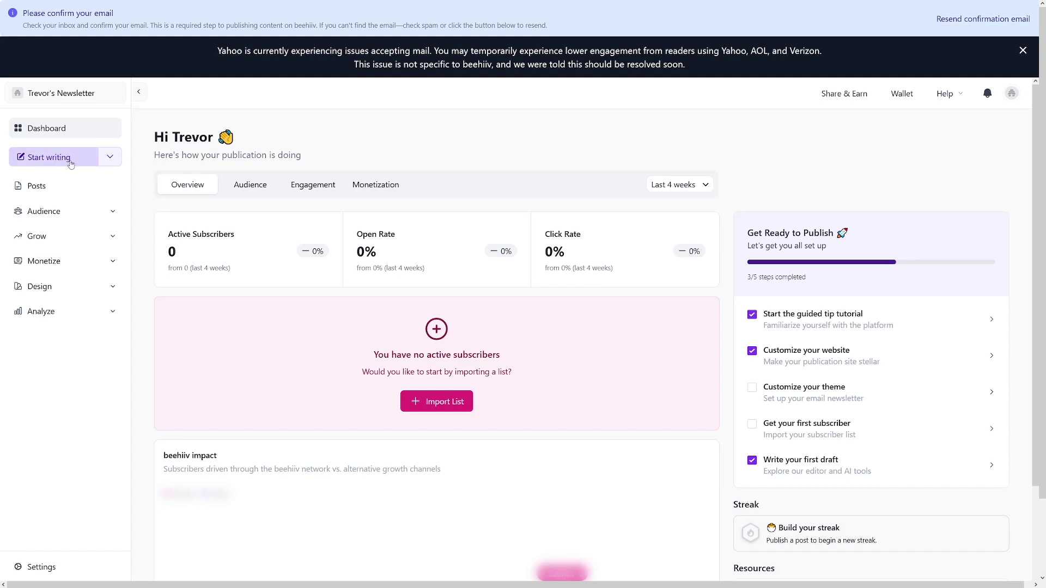
# Step: Start a new post from a blank draft using the Start writing dropdown
pyautogui.click(110, 158)
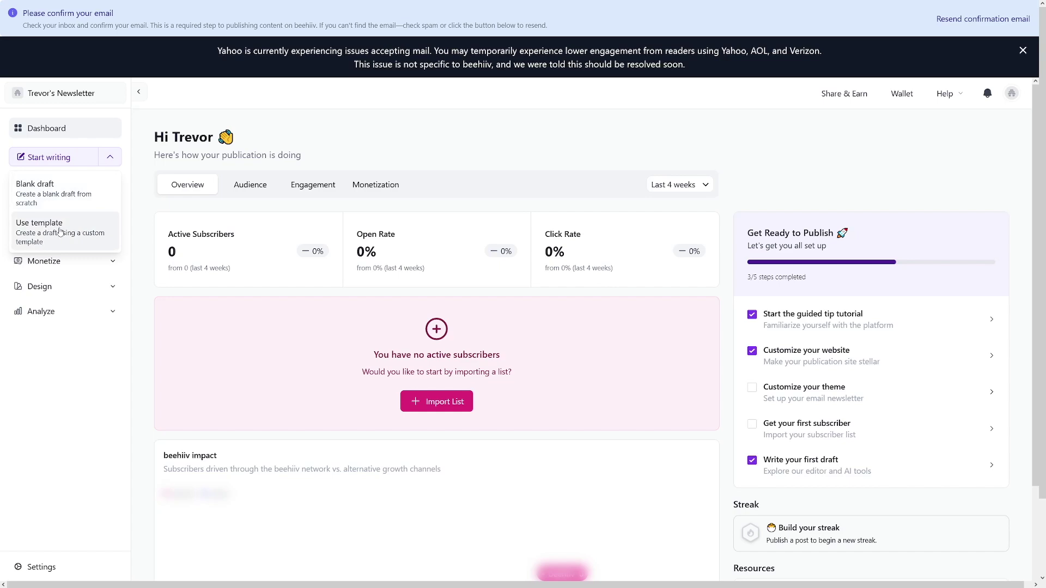
pyautogui.click(52, 194)
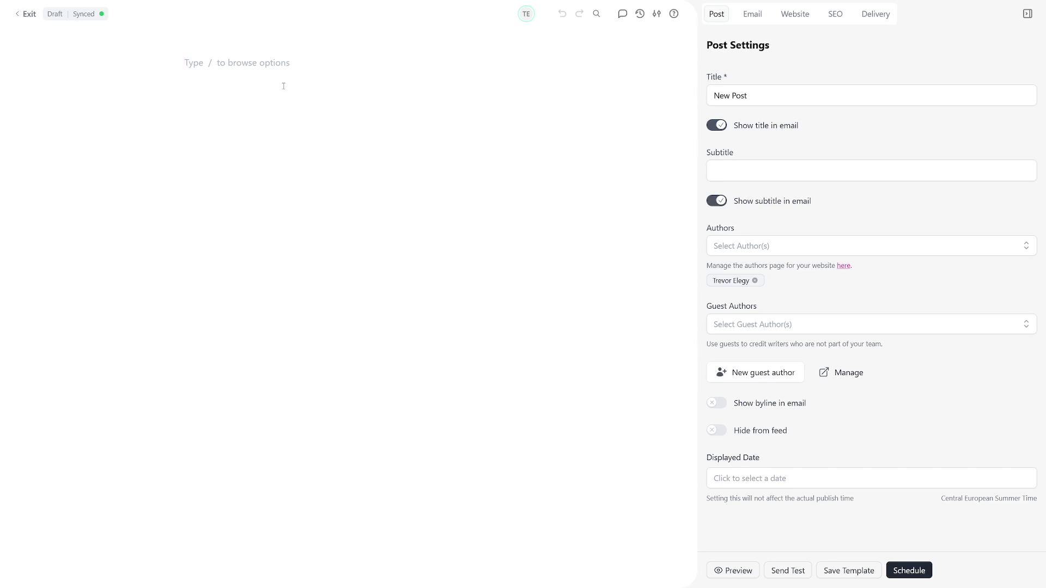
# Step: Bring up the editor's block menu with '/', then exit to the New Post overview
pyautogui.write('/')
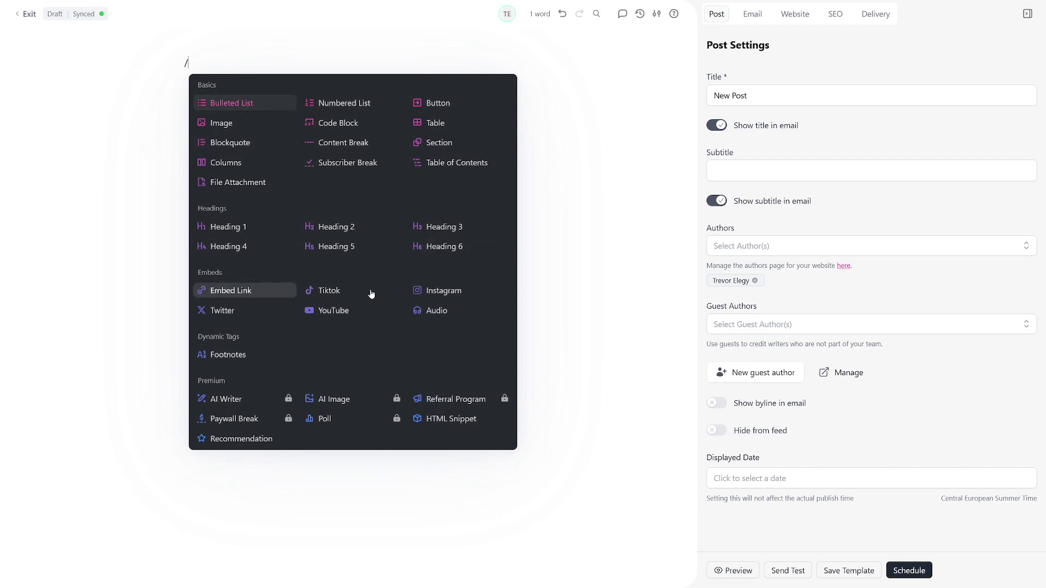
pyautogui.rightClick(359, 204)
pyautogui.click(331, 205)
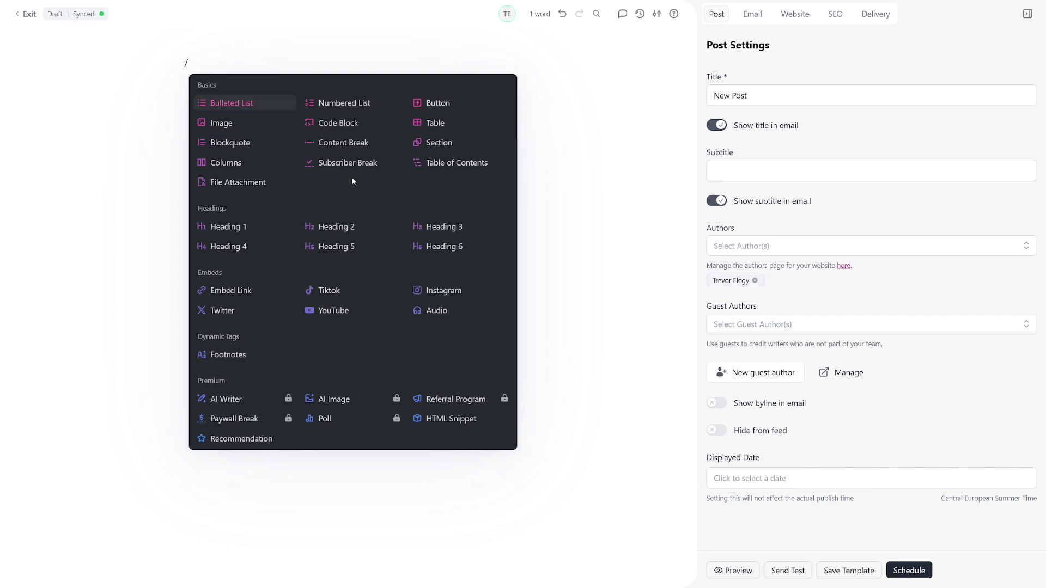
pyautogui.click(576, 257)
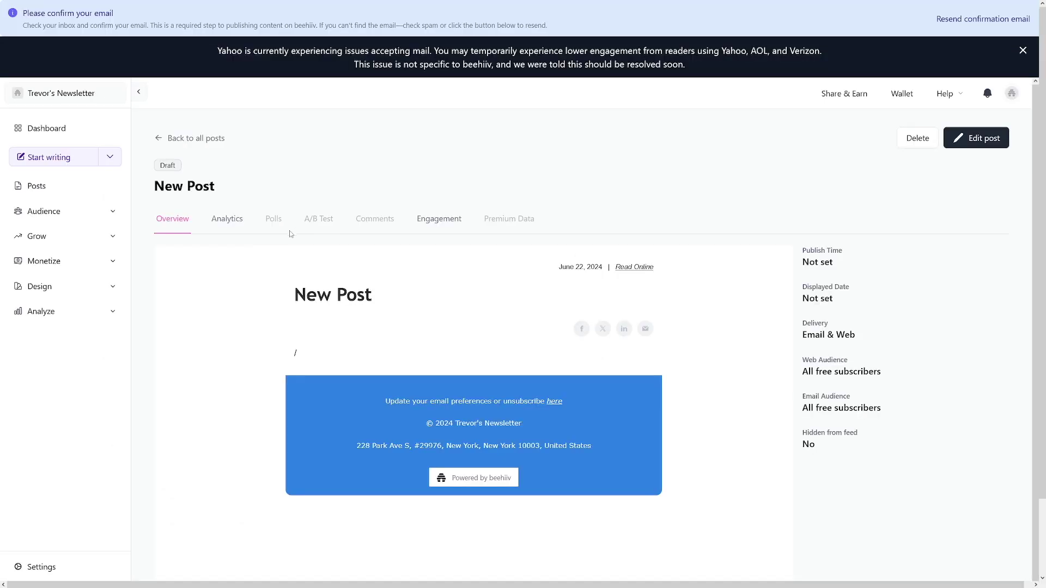
# Step: Open Grow > Boosts, scroll through its paid acquisition features, then collapse Grow
pyautogui.click(52, 240)
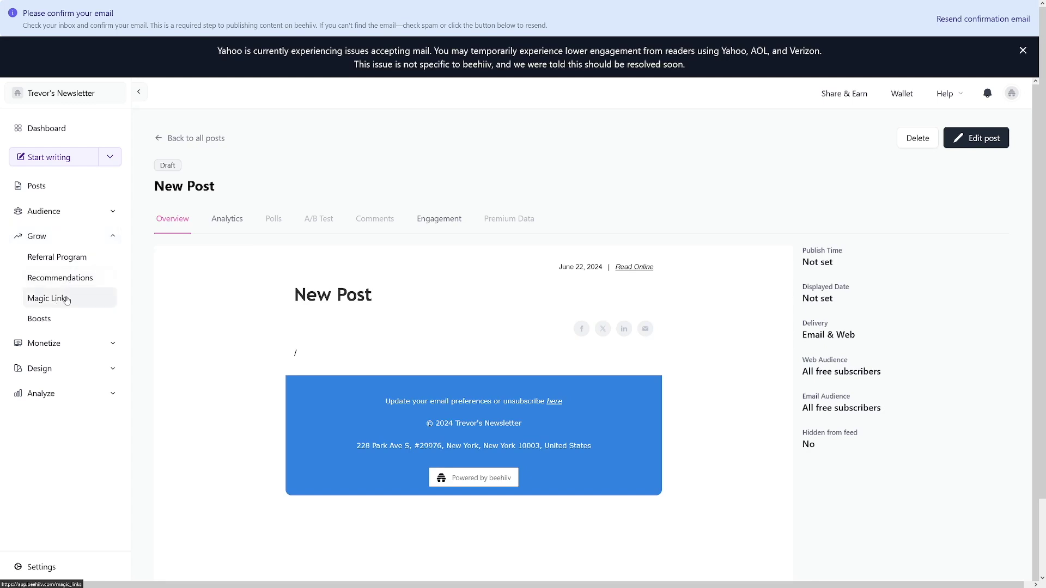
pyautogui.click(49, 320)
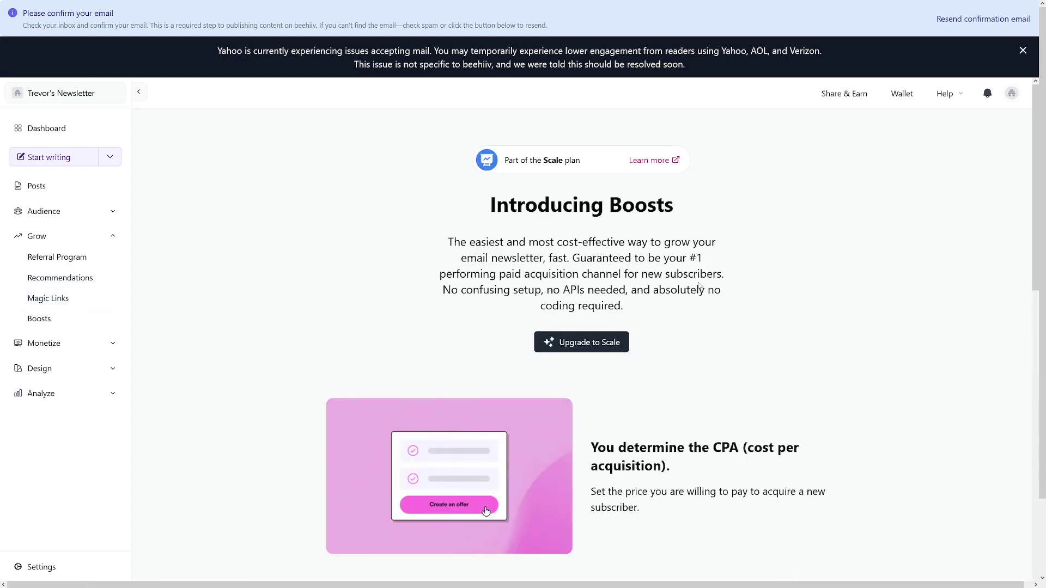
pyautogui.scroll(-3, 779, 228)
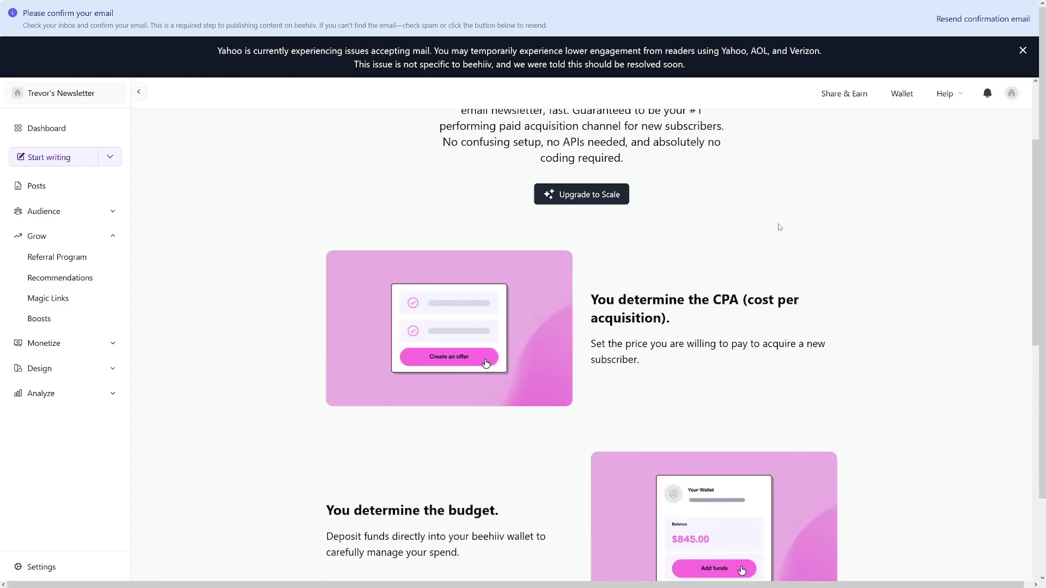
pyautogui.scroll(-10, 779, 227)
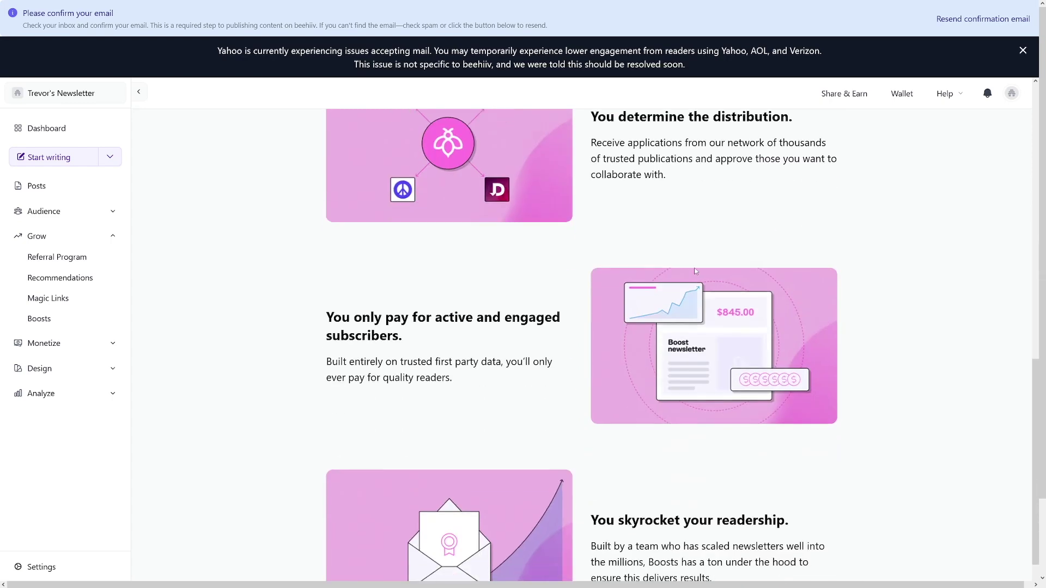
pyautogui.scroll(13, 695, 271)
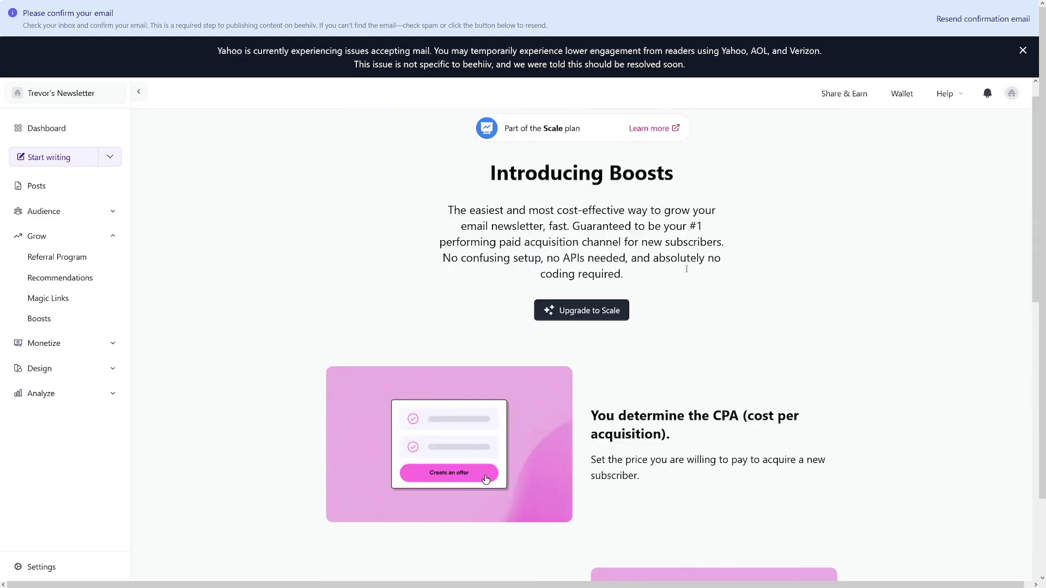
pyautogui.click(50, 239)
# Step: Visit Monetize's Ads, Subscriptions and Boosts Marketplace pages, then expand Audience
pyautogui.click(62, 266)
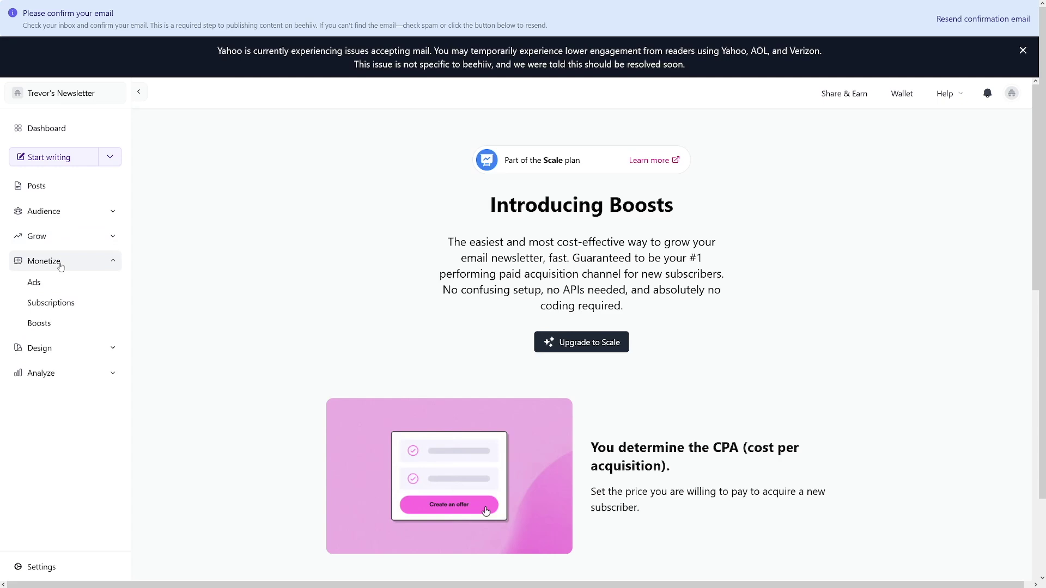
pyautogui.click(50, 282)
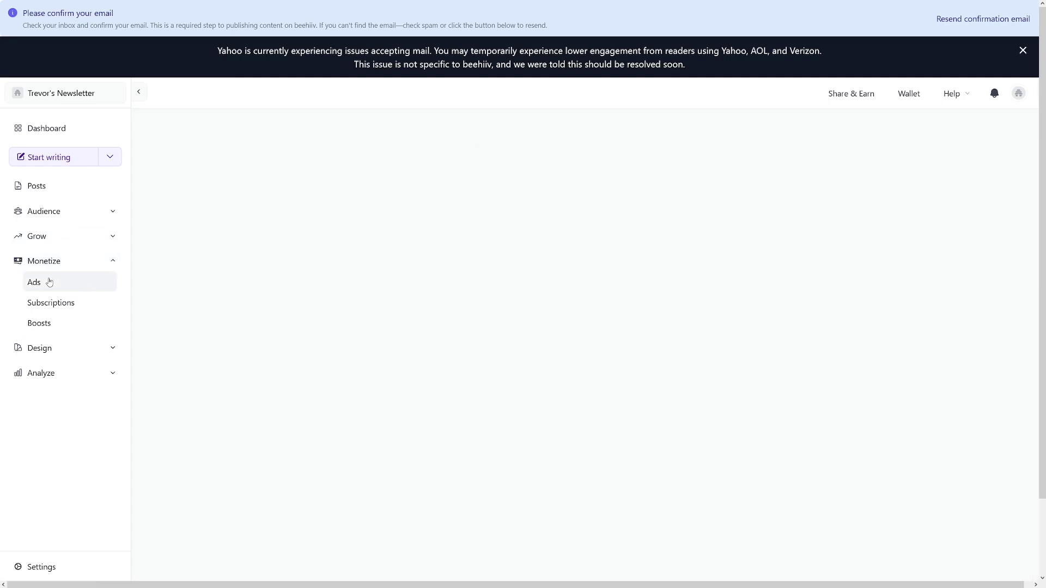
pyautogui.click(63, 303)
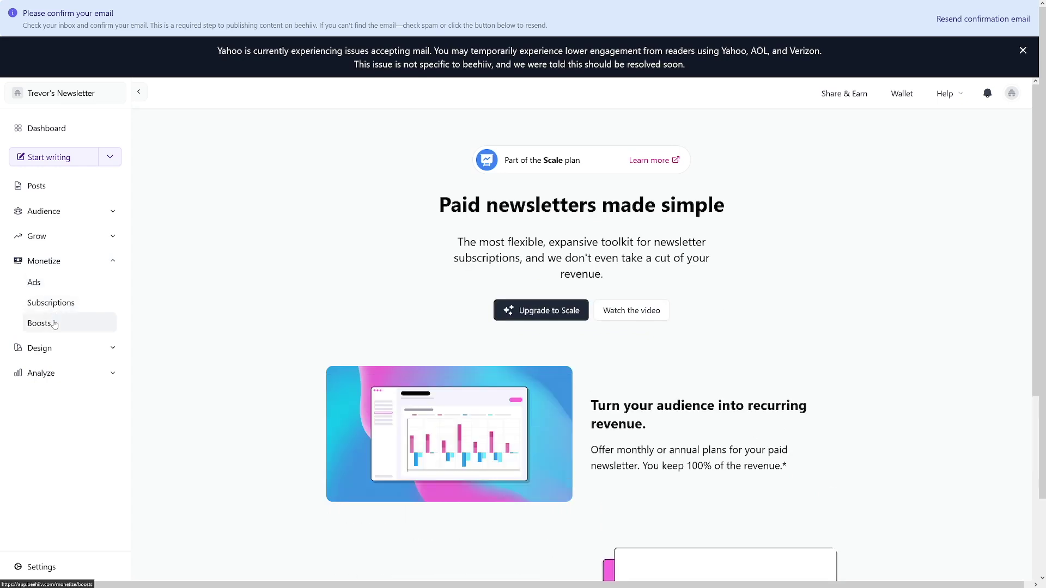
pyautogui.click(57, 322)
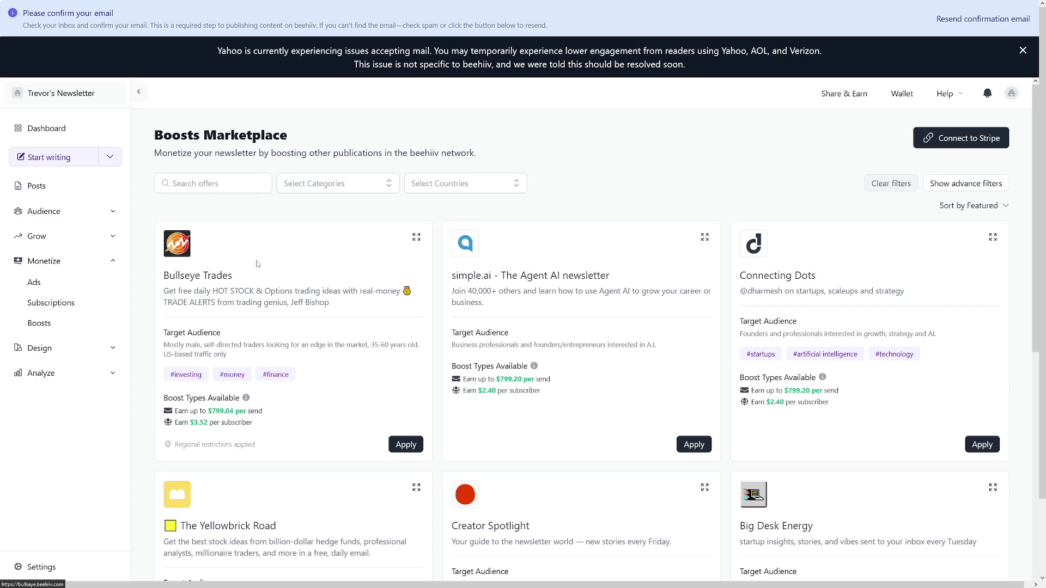
pyautogui.click(86, 216)
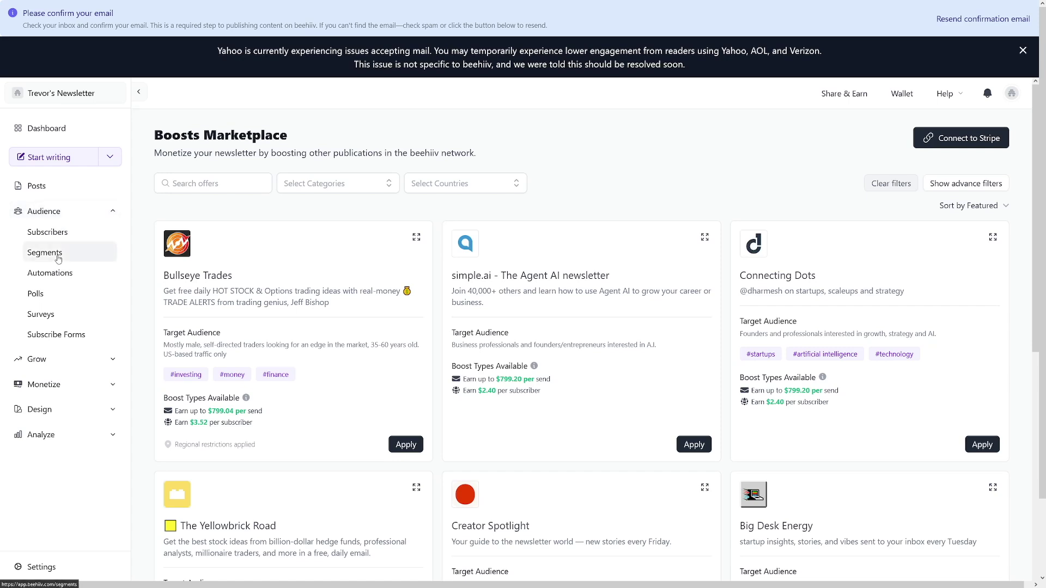
# Step: View Audience's Subscribers, Polls and Surveys pages, then expand and collapse Analyze
pyautogui.click(56, 236)
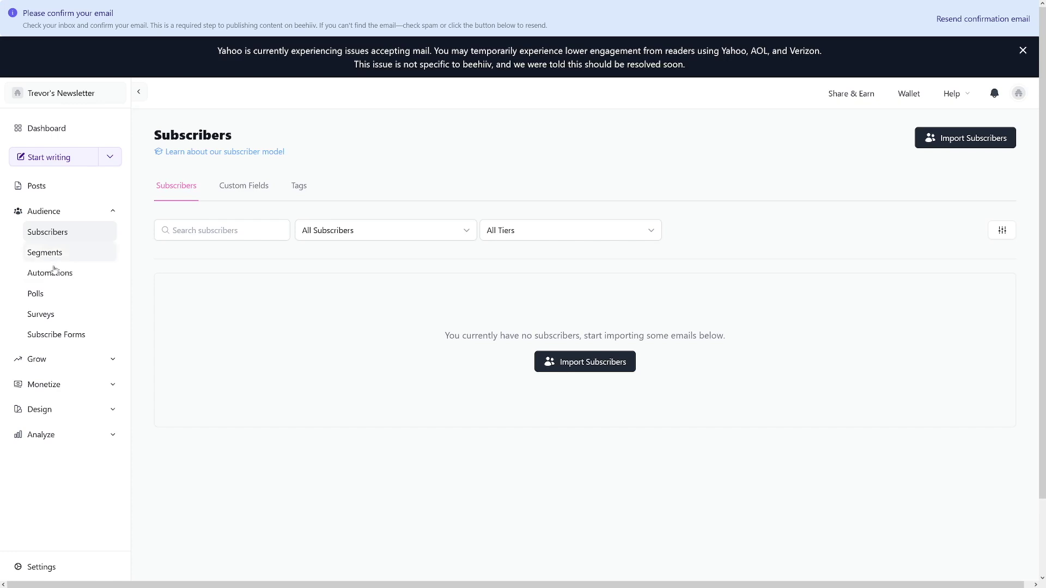
pyautogui.click(43, 295)
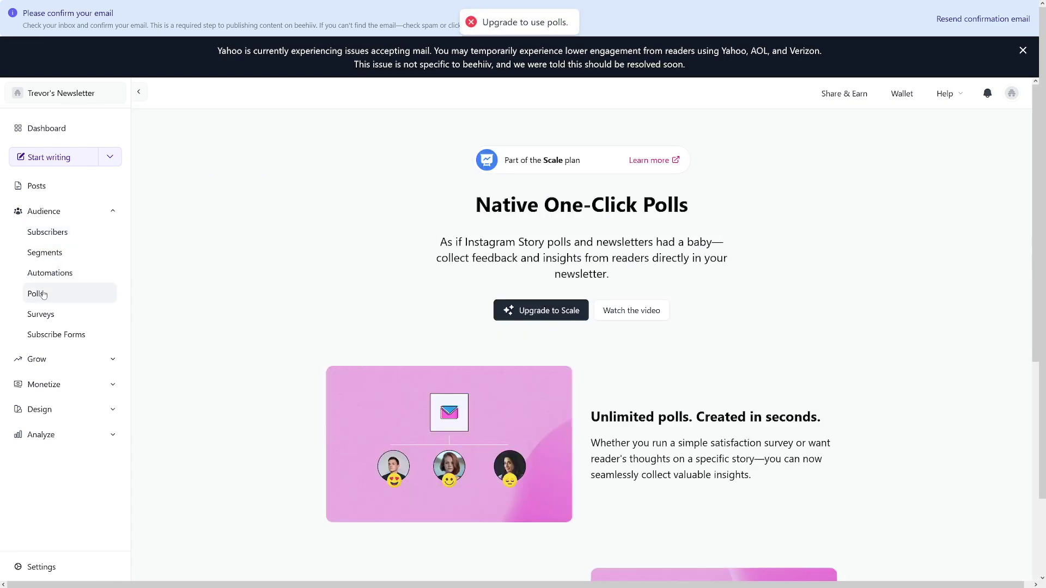
pyautogui.click(57, 314)
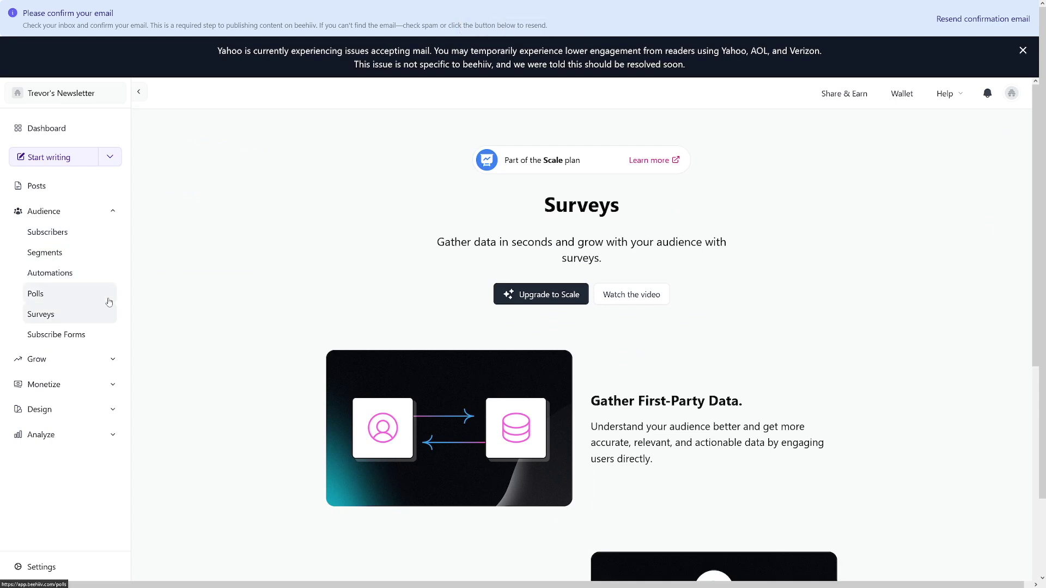
pyautogui.click(103, 212)
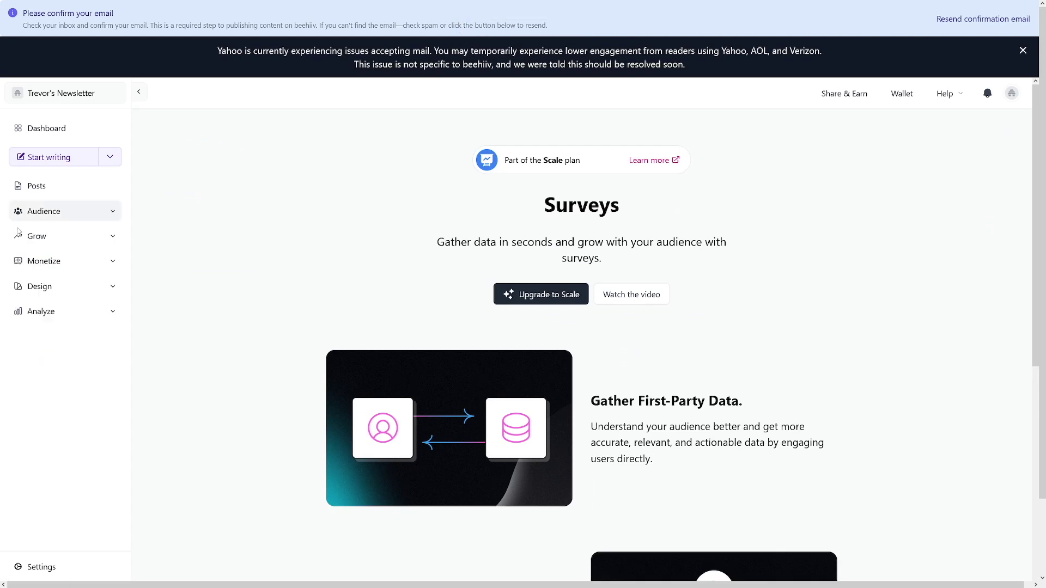
pyautogui.click(60, 319)
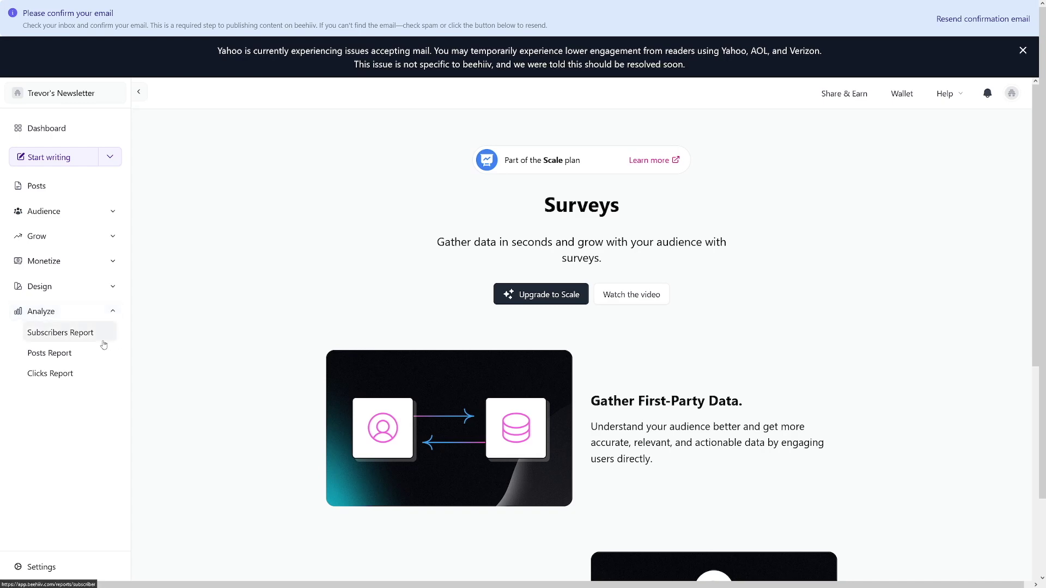
pyautogui.click(82, 311)
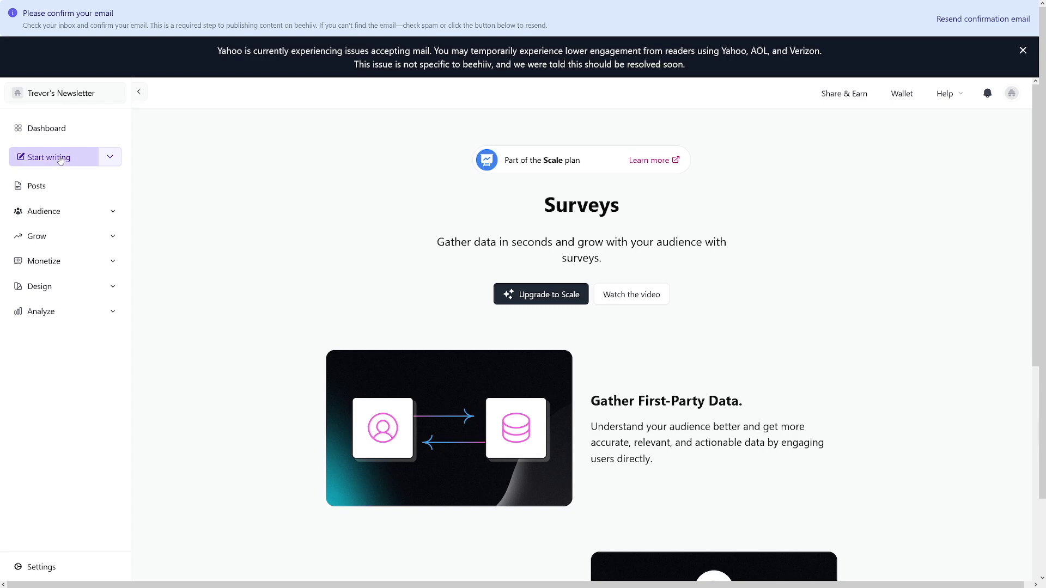
# Step: Return to the Dashboard showing 0 active subscribers and the import-list prompt
pyautogui.click(54, 134)
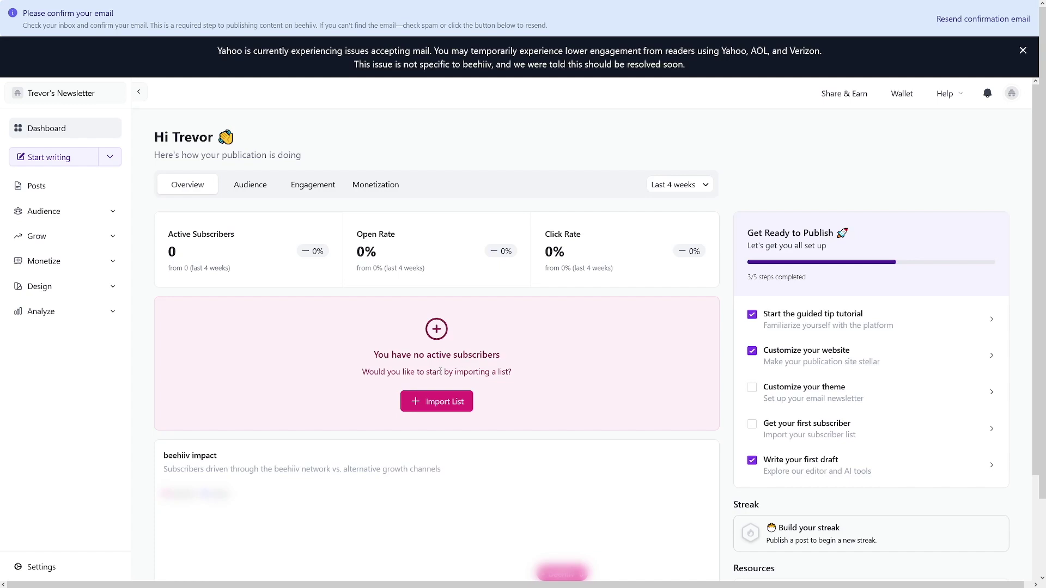
# Step: Open Import Subscribers and highlight the 0/10 imported counter and the paragraph on raising the import limit
pyautogui.click(436, 408)
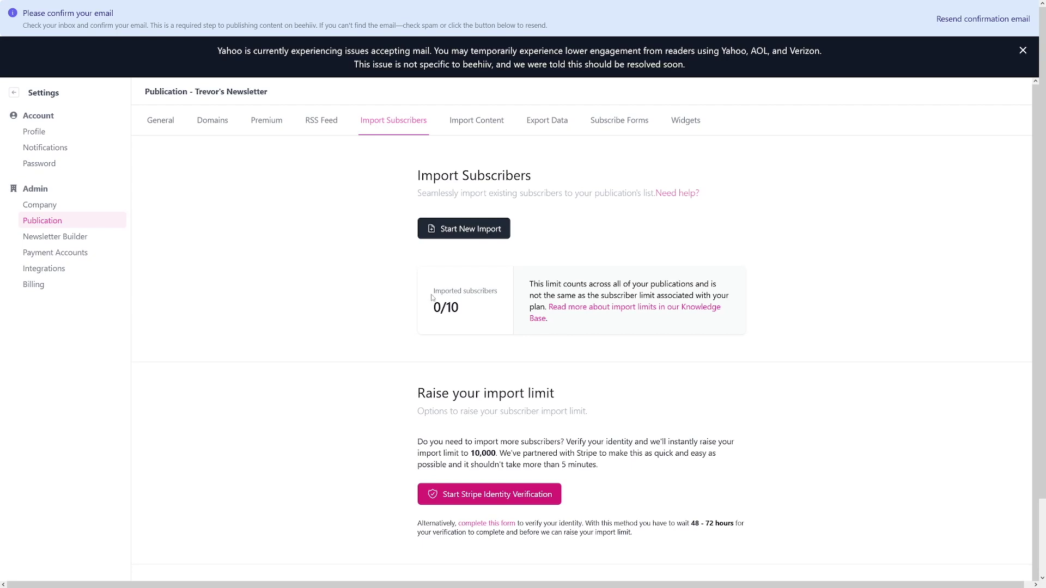
pyautogui.moveTo(437, 307); pyautogui.dragTo(461, 309)
pyautogui.click(476, 307)
pyautogui.moveTo(417, 442); pyautogui.dragTo(599, 465)
pyautogui.click(615, 452)
pyautogui.scroll(-1, 806, 308)
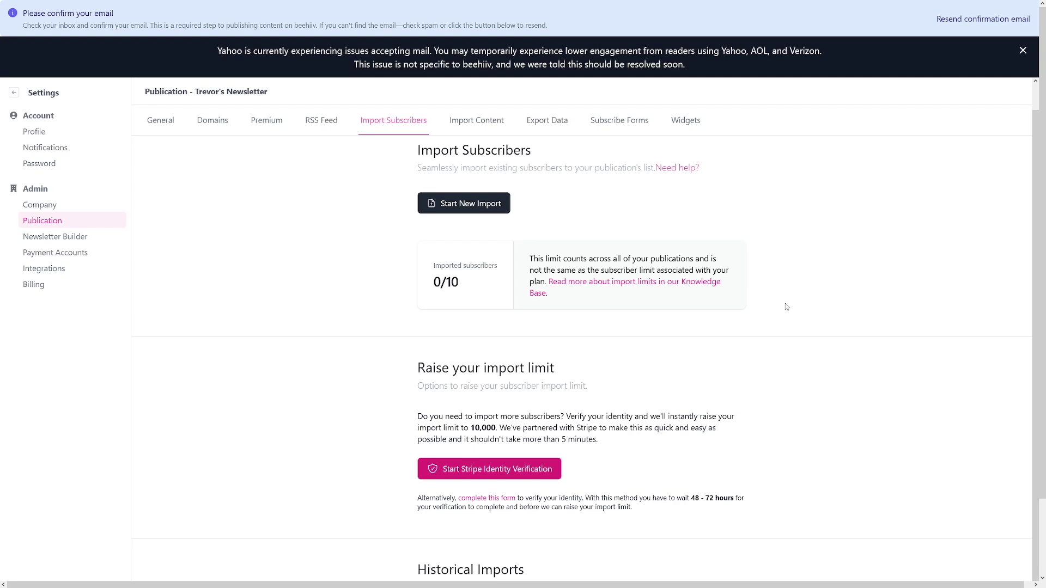
pyautogui.scroll(1, 786, 307)
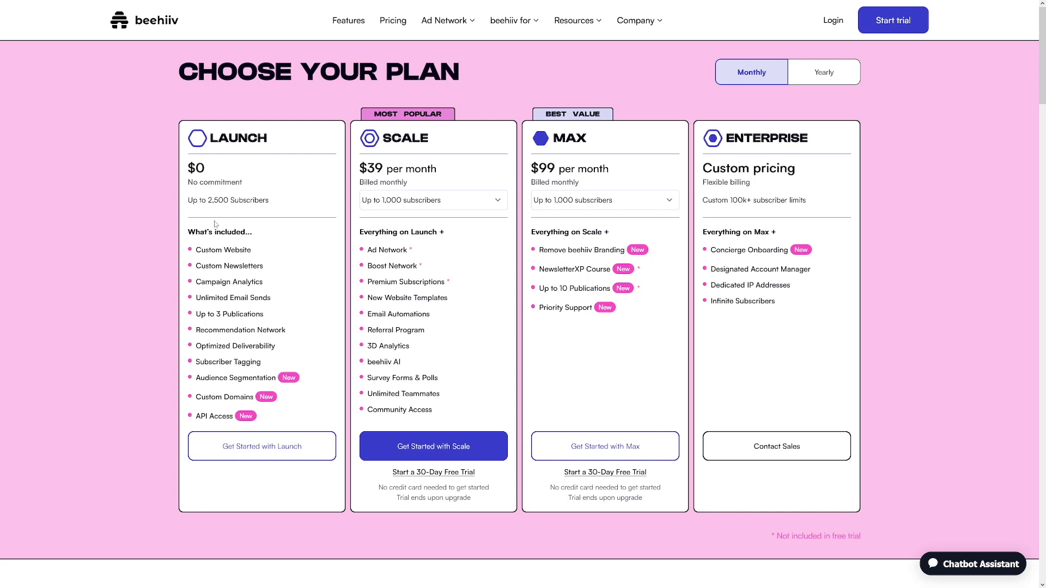
# Step: Highlight the Launch plan's 'Up to 2,500 Subscribers' limit on the pricing cards
pyautogui.moveTo(208, 200); pyautogui.dragTo(270, 201)
pyautogui.click(269, 202)
pyautogui.moveTo(208, 201); pyautogui.dragTo(269, 201)
pyautogui.click(271, 205)
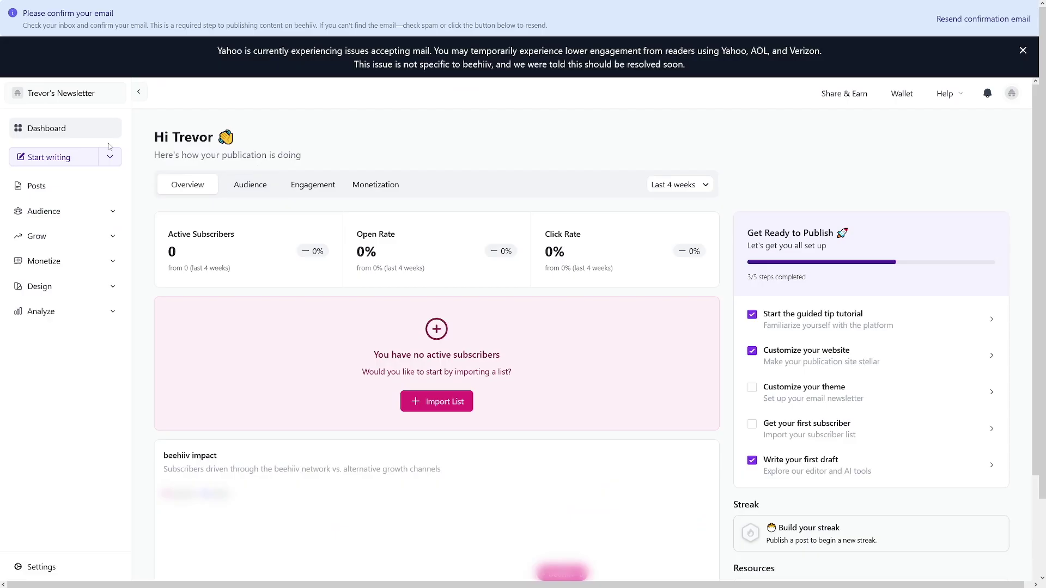
pyautogui.click(57, 163)
pyautogui.click(60, 572)
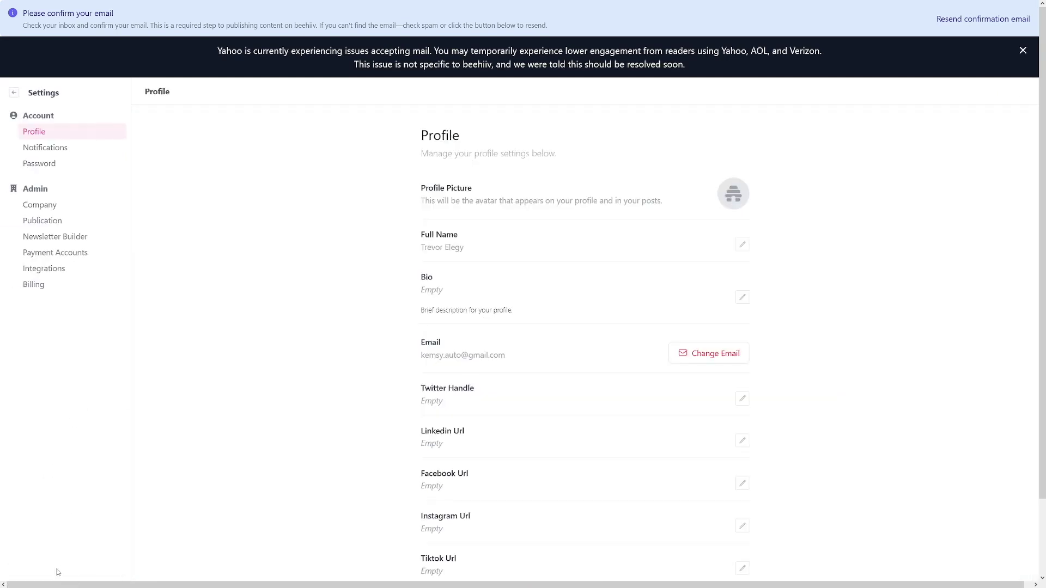
# Step: Start changing the account email on the Profile page, then cancel the change
pyautogui.click(719, 358)
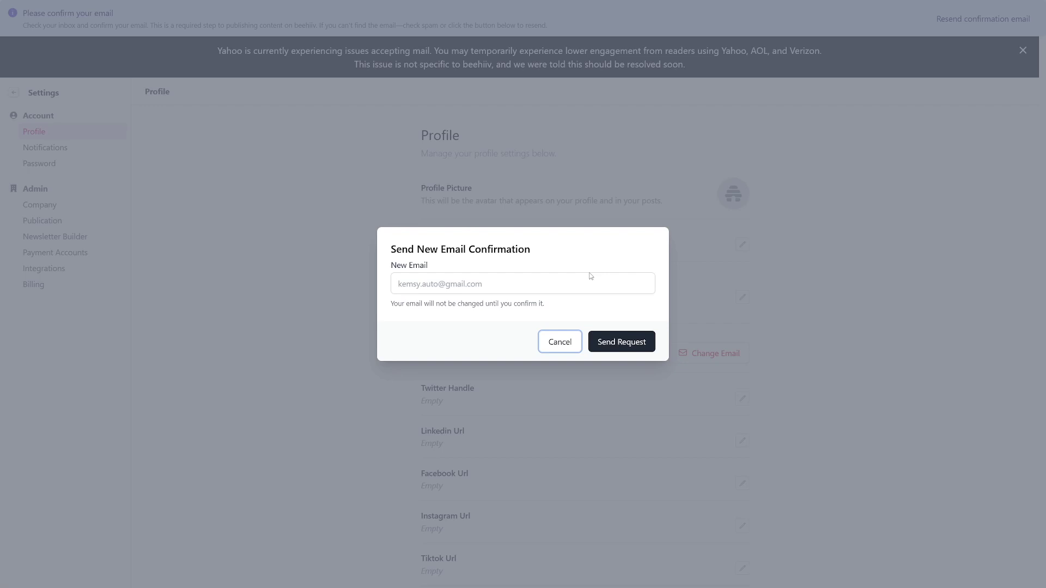
pyautogui.click(565, 349)
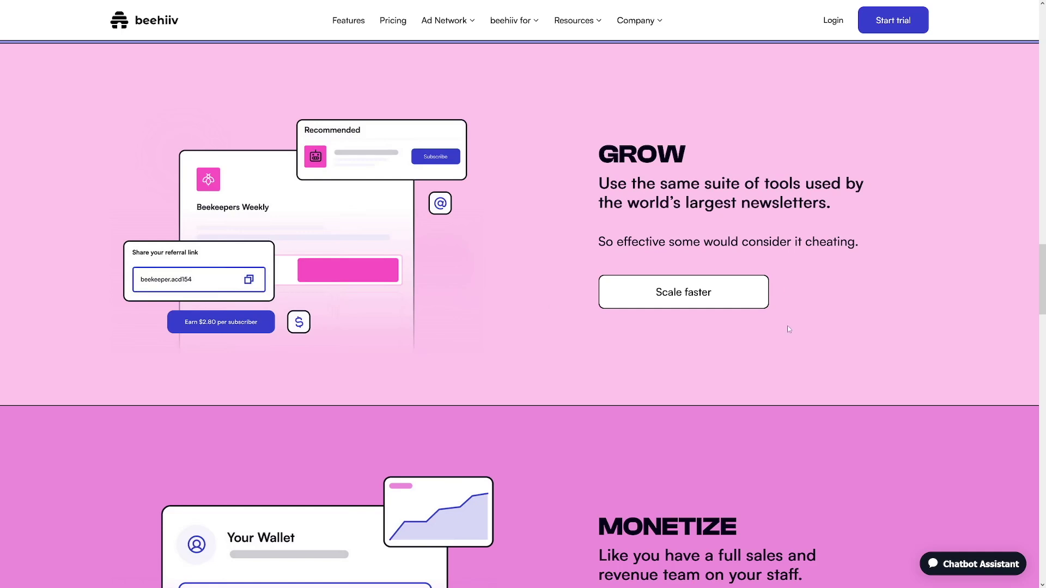
# Step: Scroll up through the beehiiv website's Grow section
pyautogui.scroll(1, 583, 349)
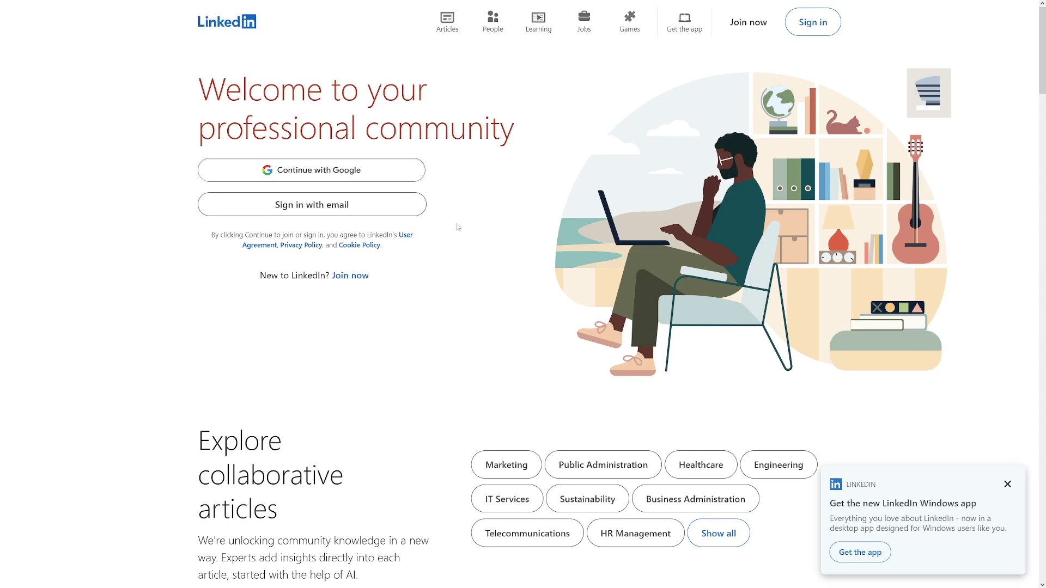
# Step: Scroll through LinkedIn's welcome page to view its article topics and suggested job searches
pyautogui.scroll(-3, 474, 247)
pyautogui.scroll(-2, 477, 248)
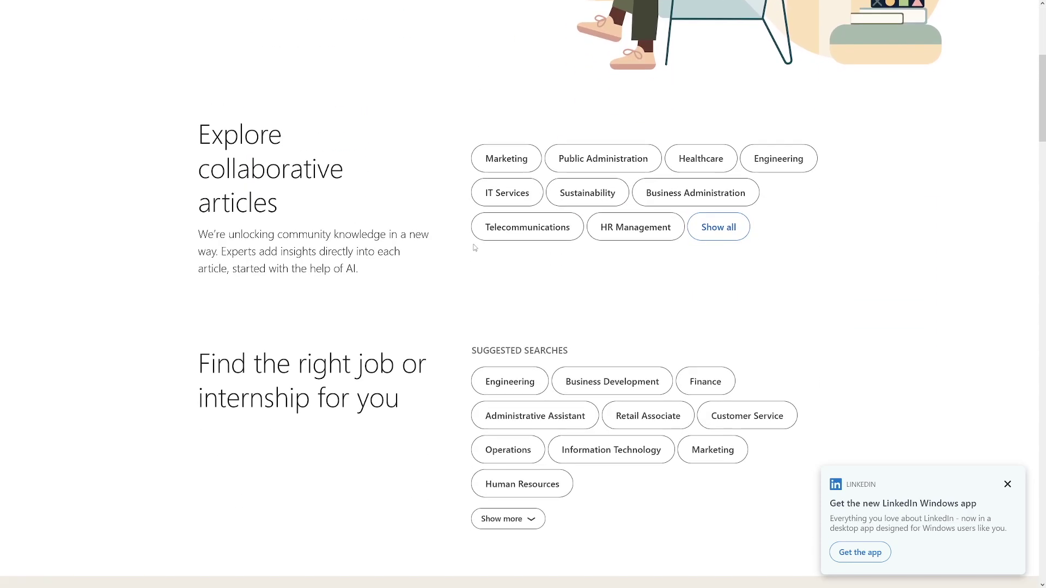
pyautogui.scroll(5, 475, 247)
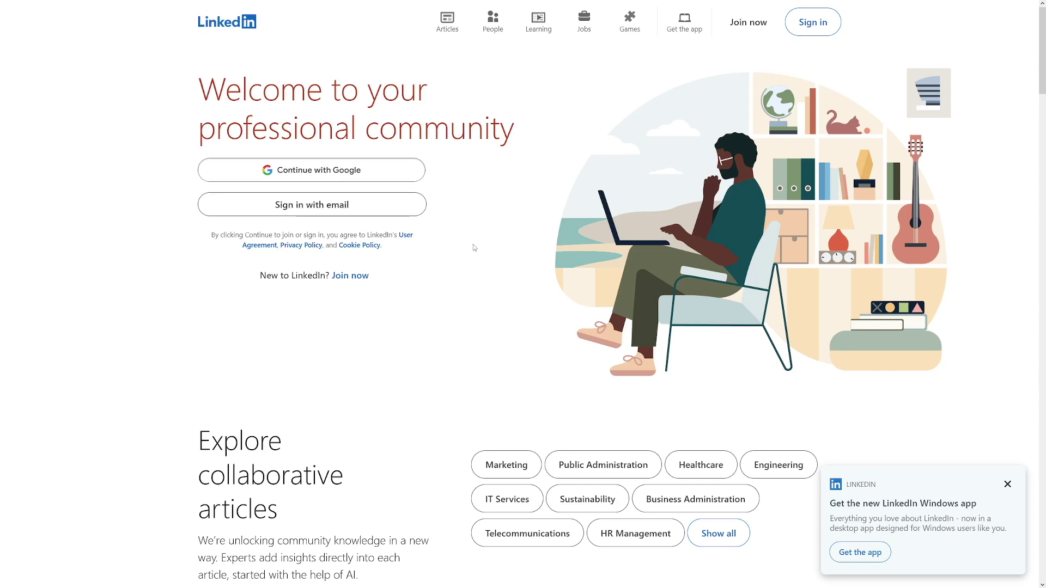
pyautogui.scroll(-1, 461, 249)
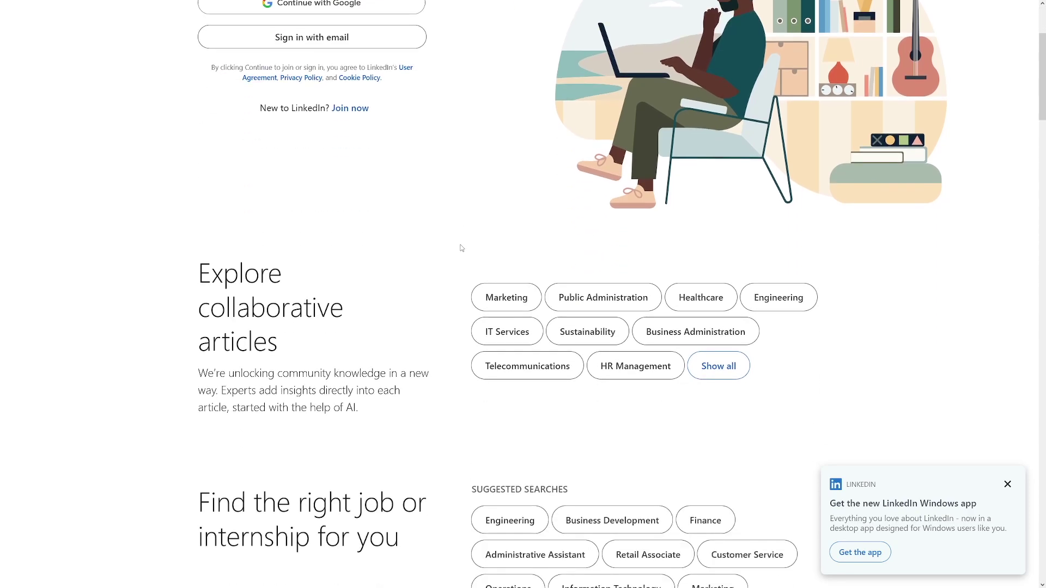
pyautogui.scroll(-1, 461, 248)
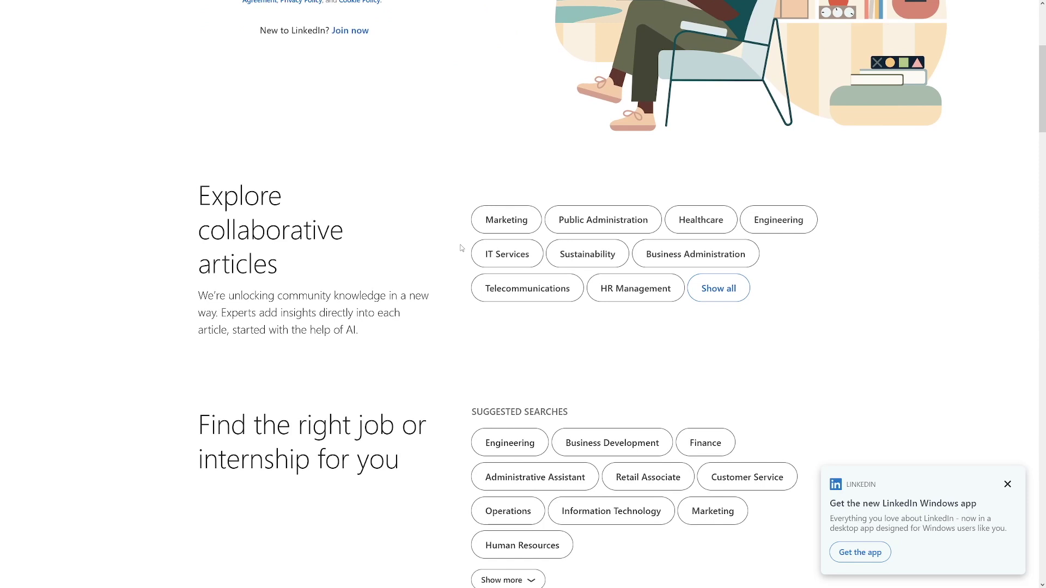
pyautogui.scroll(-1, 461, 249)
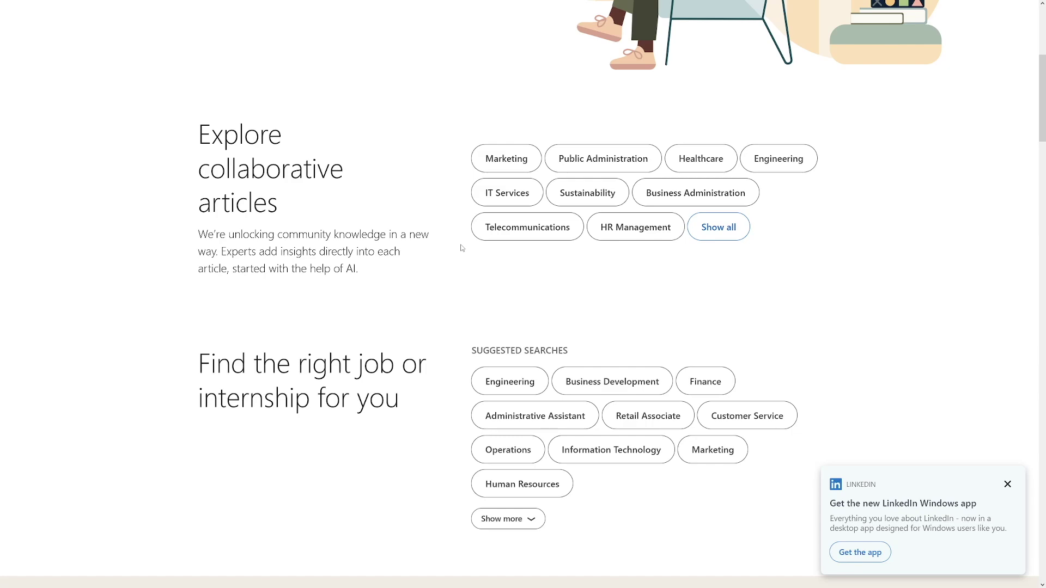
pyautogui.scroll(5, 461, 248)
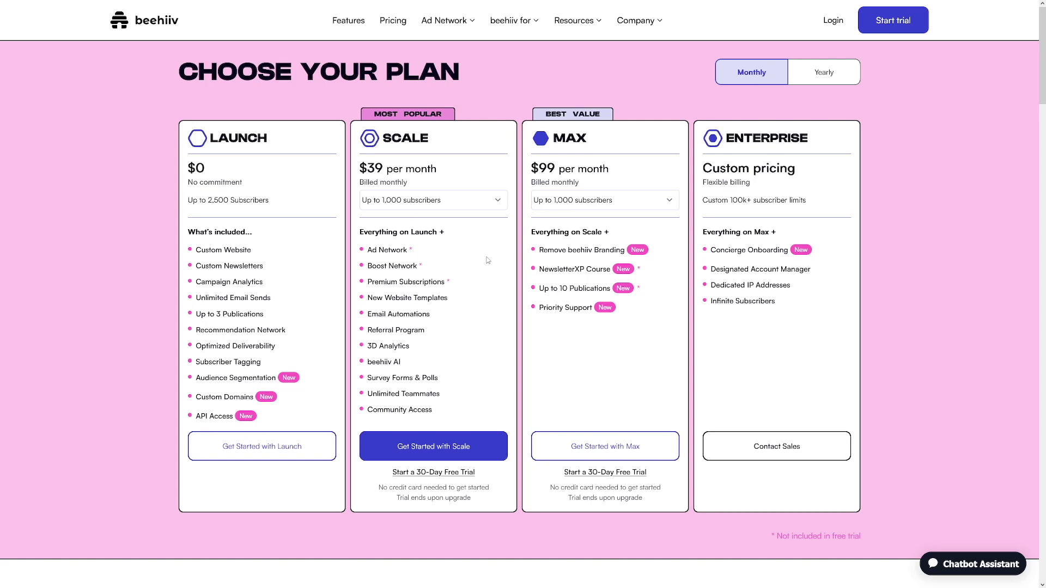
# Step: Highlight the Launch plan's 2,500-subscriber limit and the Scale plan's $39 monthly price
pyautogui.moveTo(208, 200); pyautogui.dragTo(269, 201)
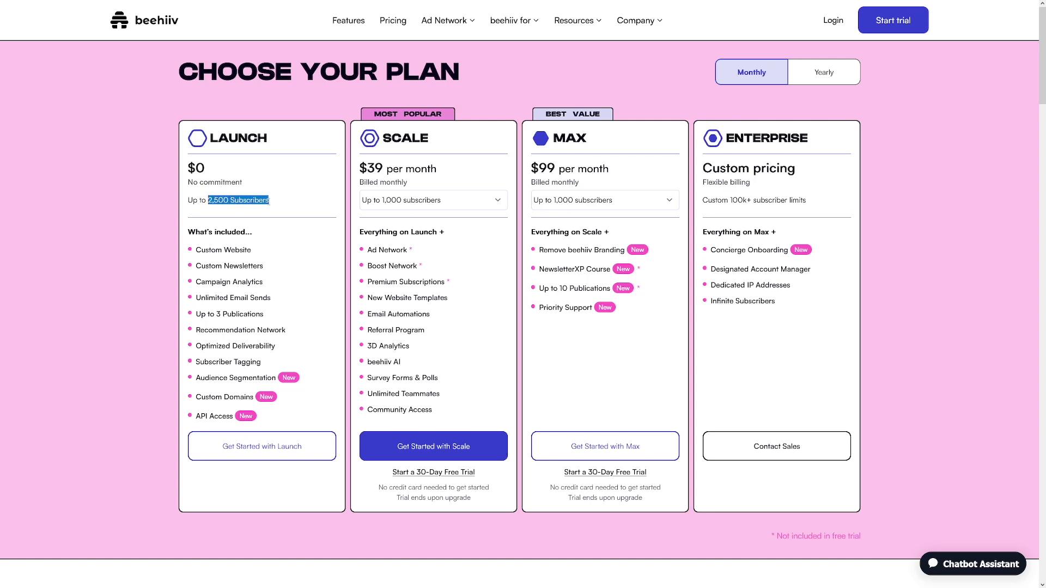
pyautogui.click(266, 203)
pyautogui.moveTo(359, 168); pyautogui.dragTo(440, 174)
pyautogui.click(440, 173)
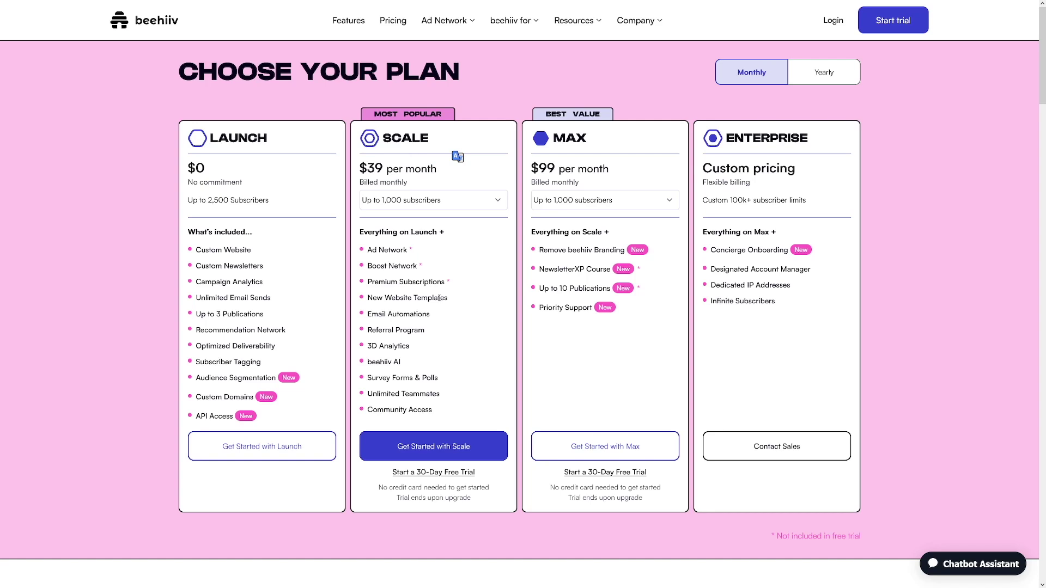